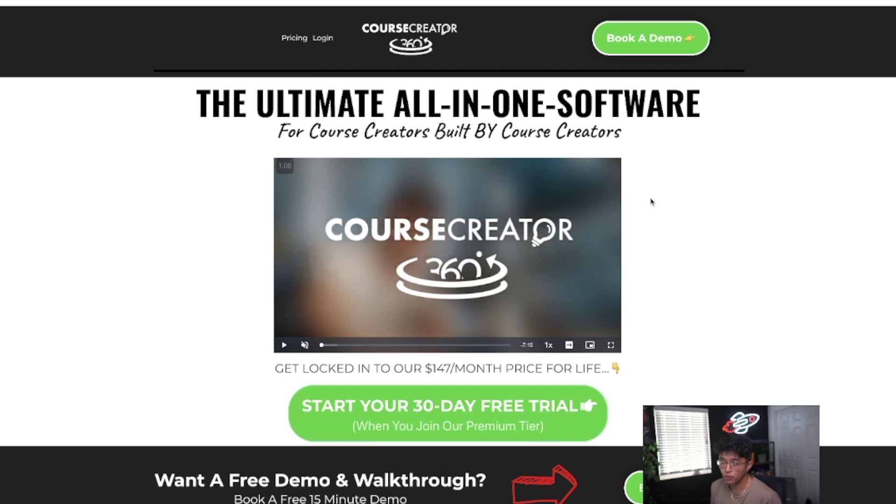
scroll(451, 200, "down", 2)
scroll(451, 200, "down", 3)
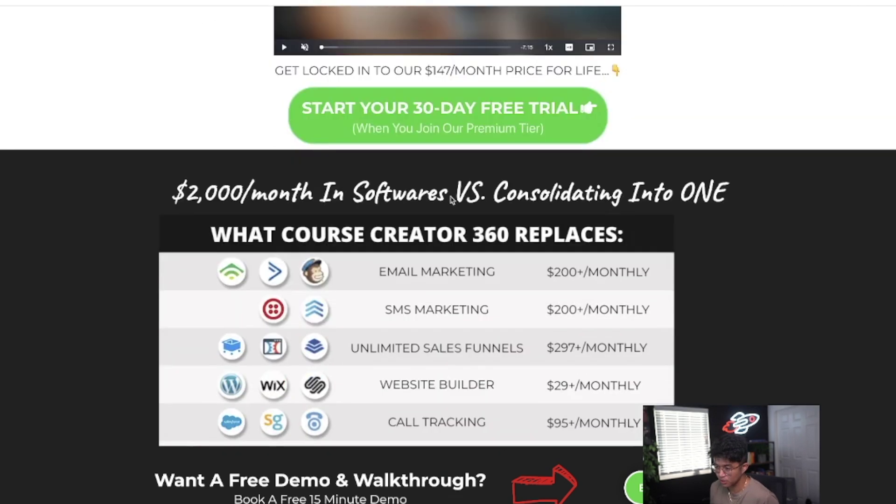
scroll(451, 200, "up", 1)
scroll(127, 96, "up", 4)
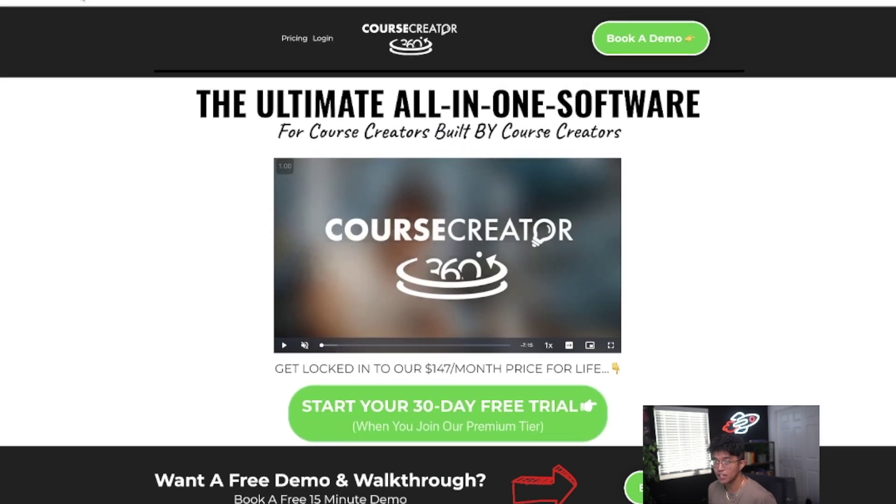
scroll(332, 222, "down", 5)
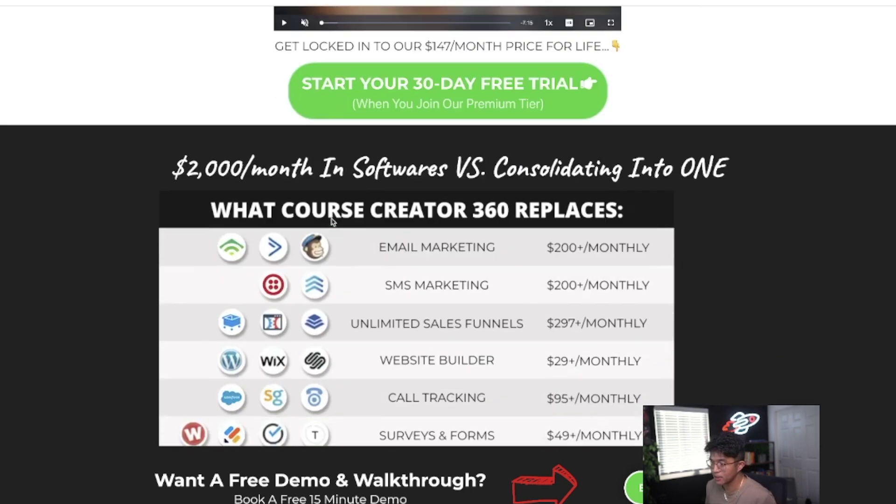
scroll(332, 222, "up", 1)
scroll(332, 223, "up", 1)
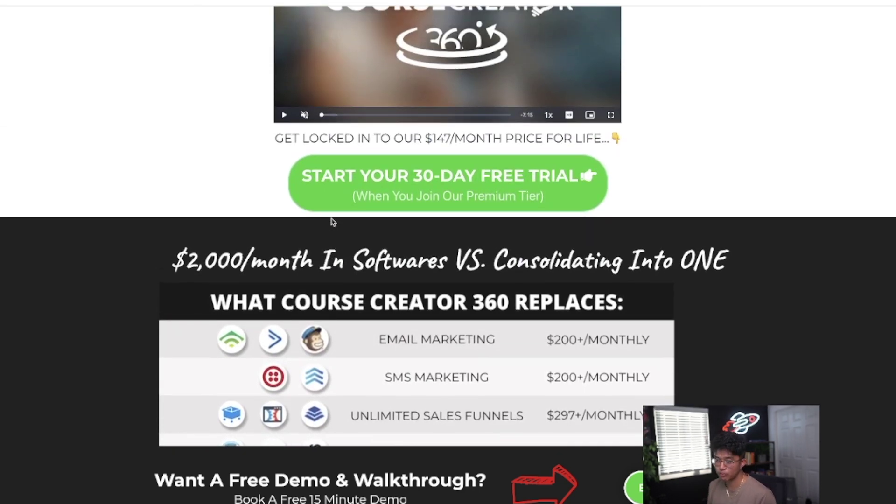
scroll(338, 245, "down", 3)
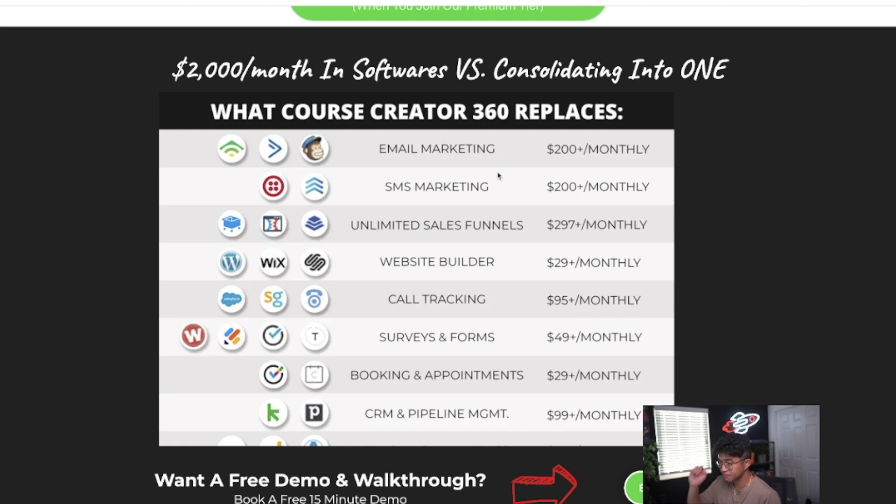
scroll(469, 202, "down", 1)
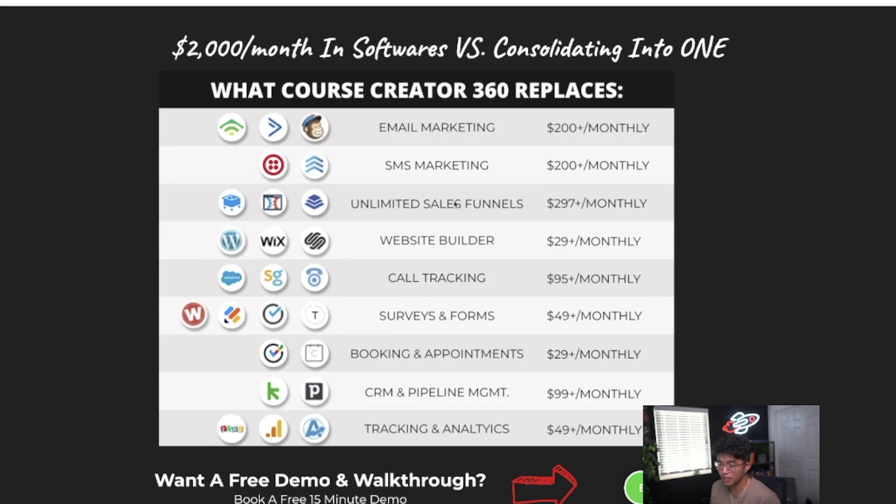
scroll(468, 202, "down", 1)
scroll(463, 203, "down", 1)
scroll(455, 203, "down", 1)
scroll(455, 204, "down", 1)
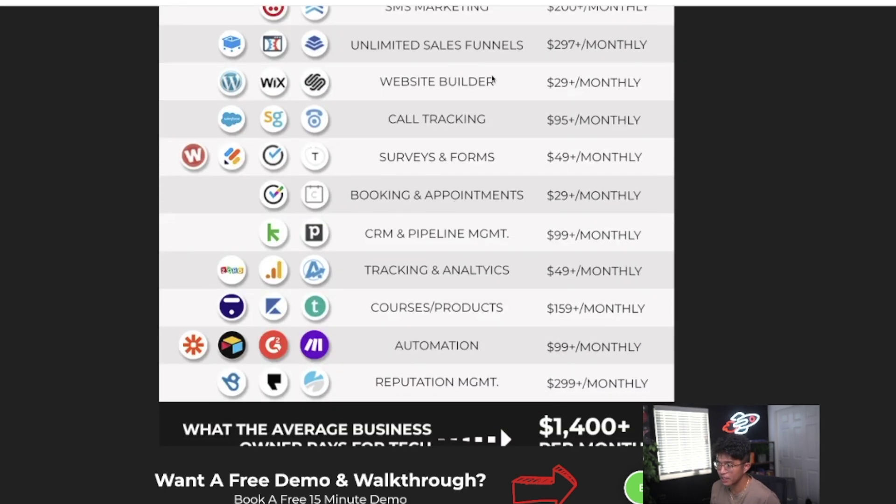
scroll(493, 81, "up", 1)
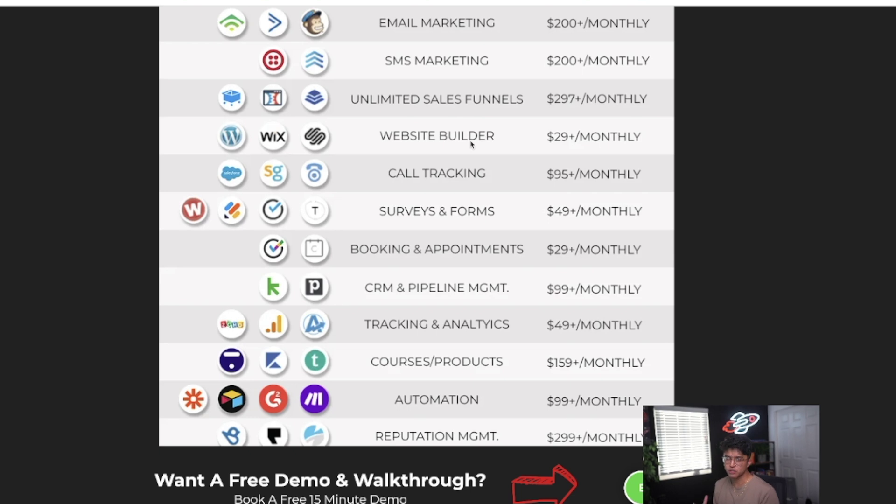
scroll(471, 144, "up", 2)
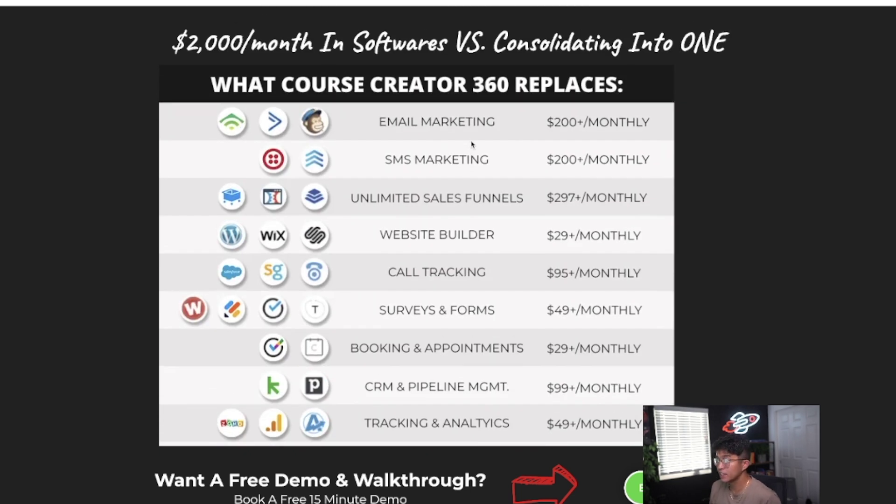
scroll(585, 150, "down", 1)
scroll(588, 158, "down", 1)
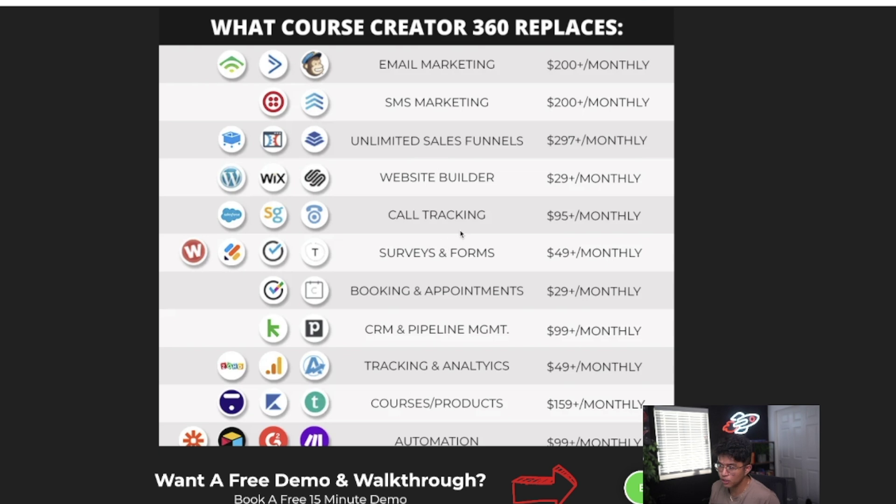
scroll(453, 232, "down", 3)
scroll(445, 273, "up", 1)
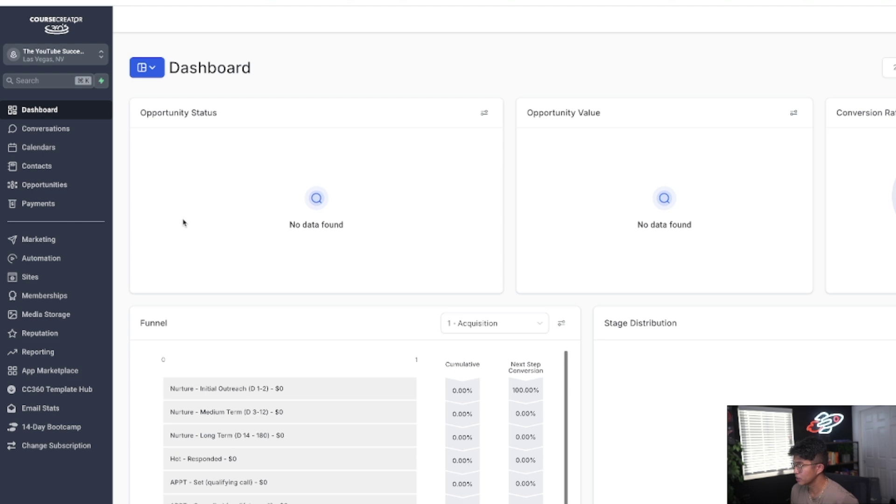
scroll(183, 223, "down", 1)
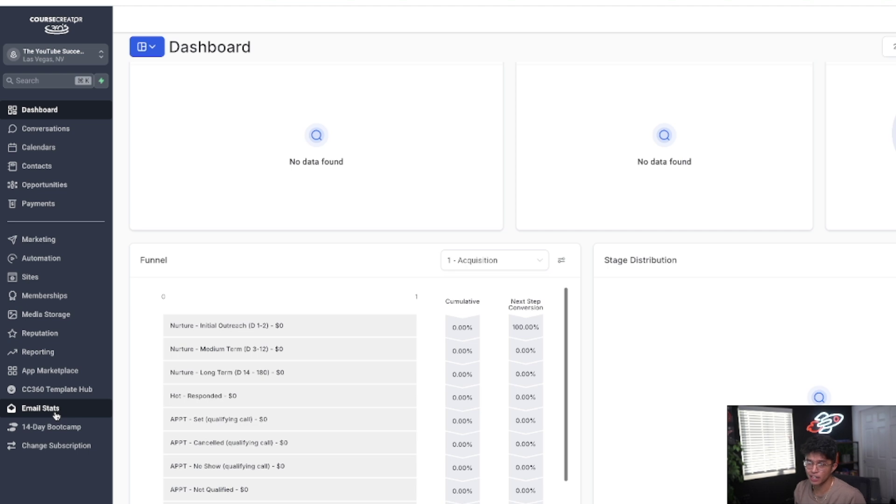
View the Email Stats page on the way to the 14-Day Bootcamp lessons.
left_click(56, 415)
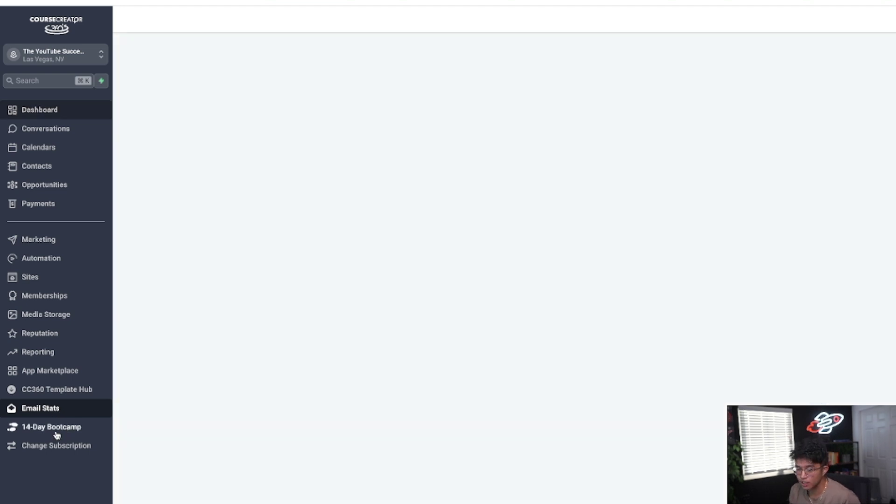
left_click(56, 430)
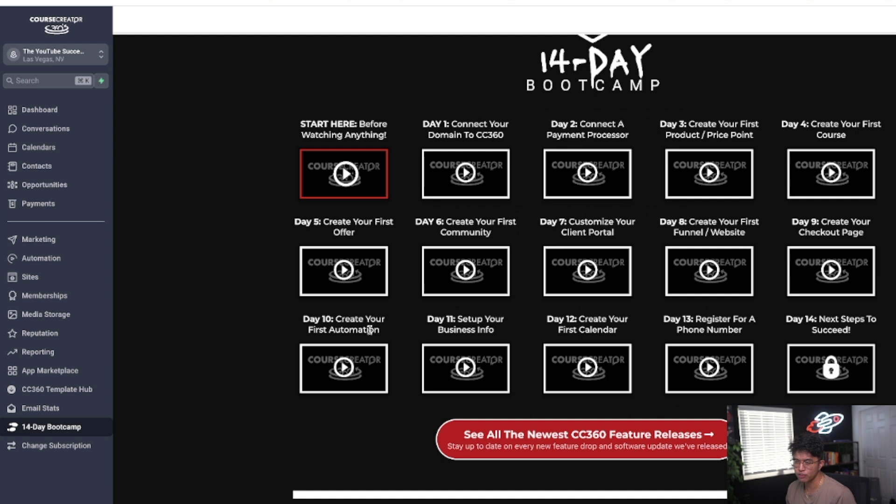
scroll(498, 231, "up", 1)
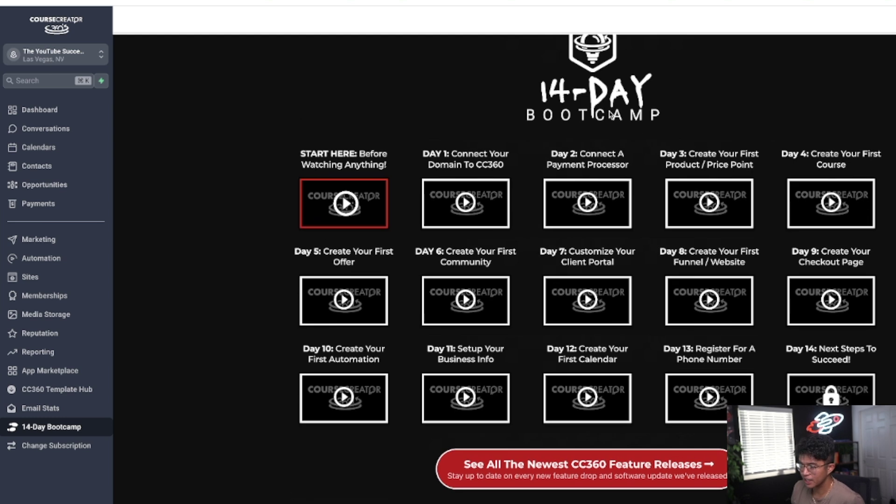
scroll(562, 191, "down", 1)
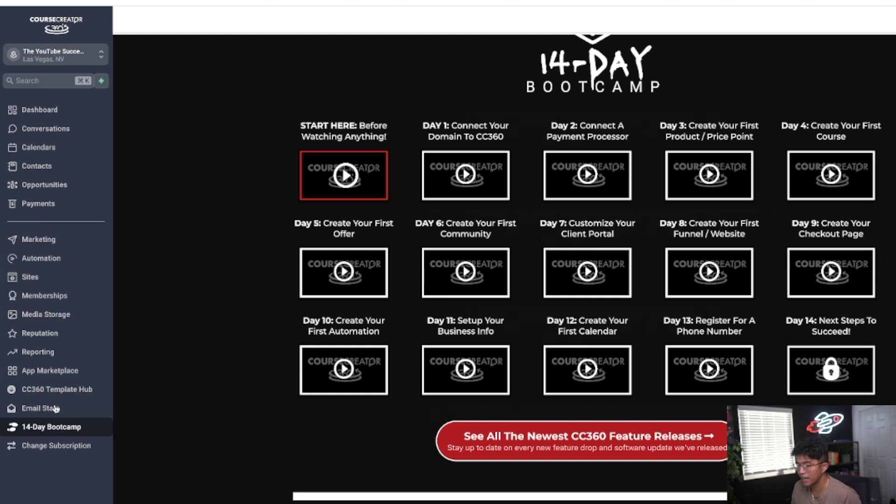
Browse the CC360 Template Hub's importable packs, then head back to the dashboard.
left_click(57, 390)
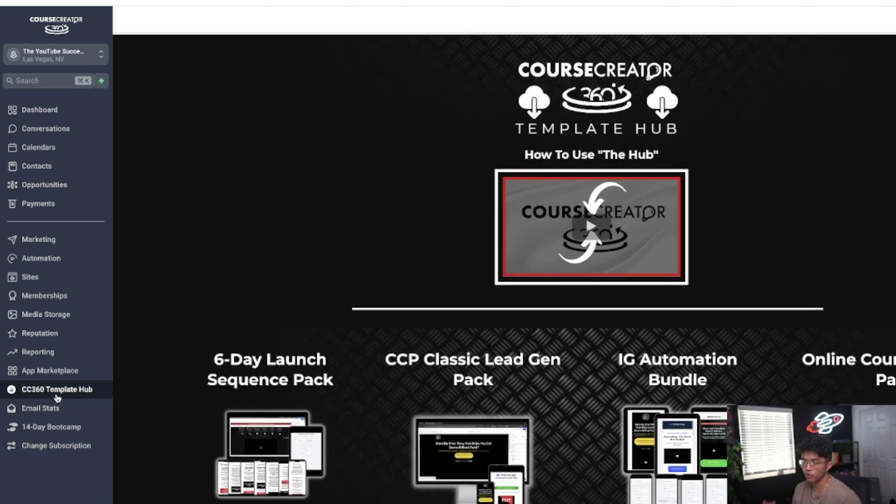
scroll(337, 365, "down", 5)
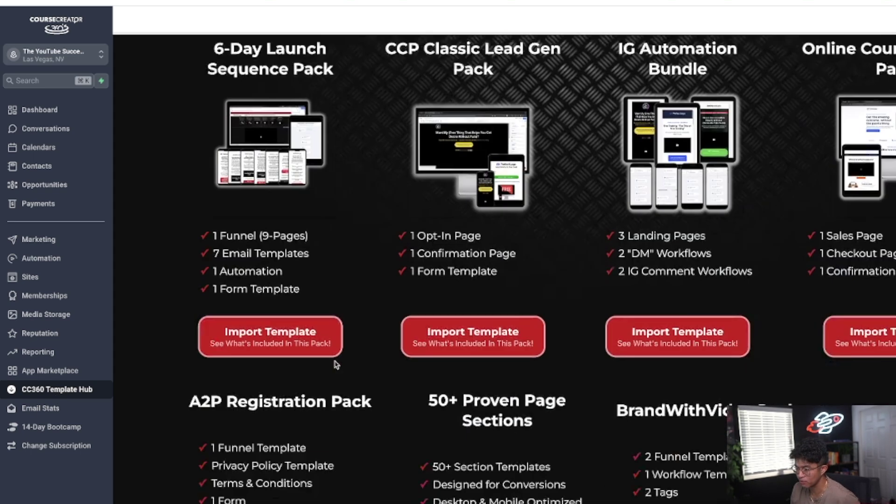
scroll(335, 364, "down", 3)
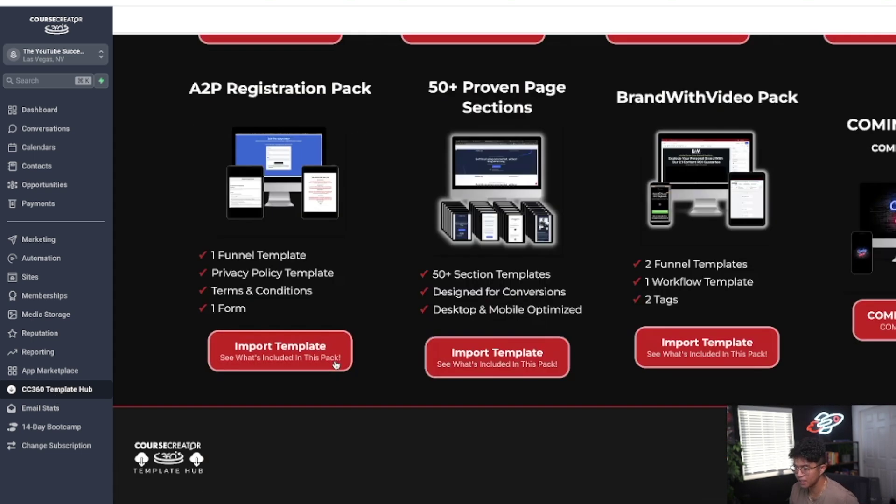
scroll(336, 365, "up", 4)
scroll(334, 366, "up", 3)
scroll(334, 366, "up", 2)
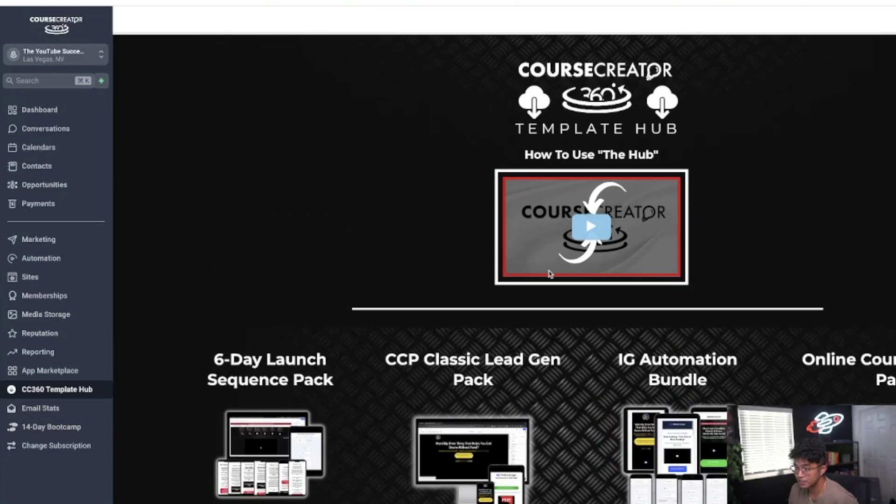
scroll(550, 273, "down", 2)
scroll(550, 273, "up", 2)
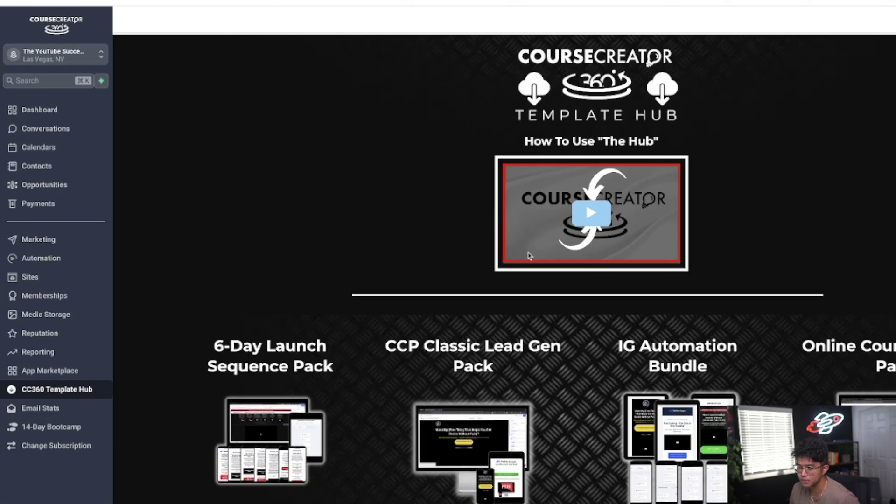
scroll(529, 255, "down", 3)
scroll(497, 321, "down", 1)
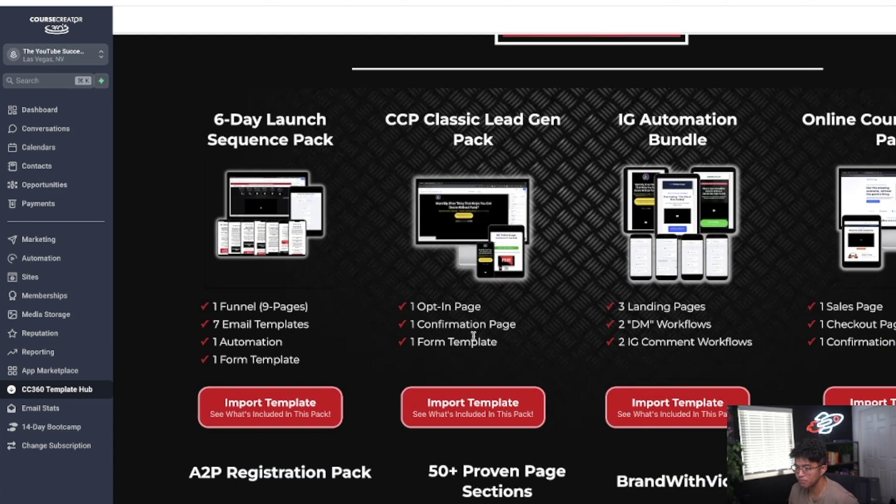
scroll(242, 340, "up", 1)
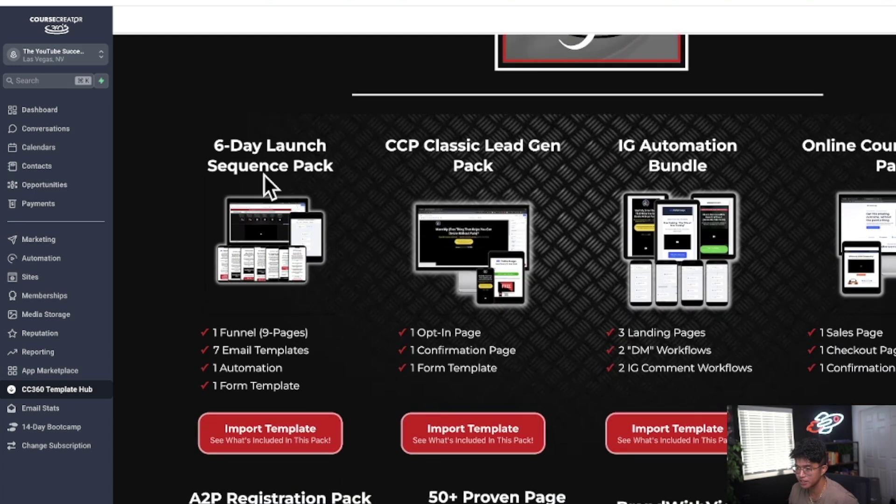
scroll(254, 366, "down", 1)
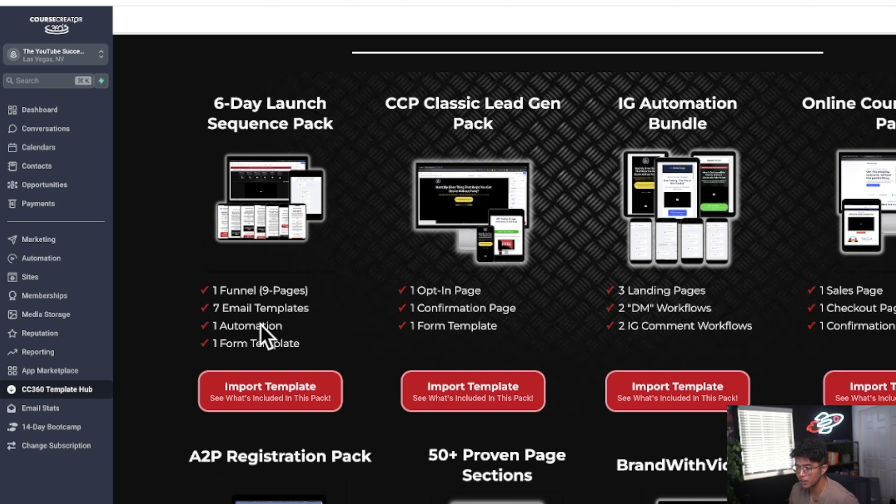
scroll(300, 342, "down", 5)
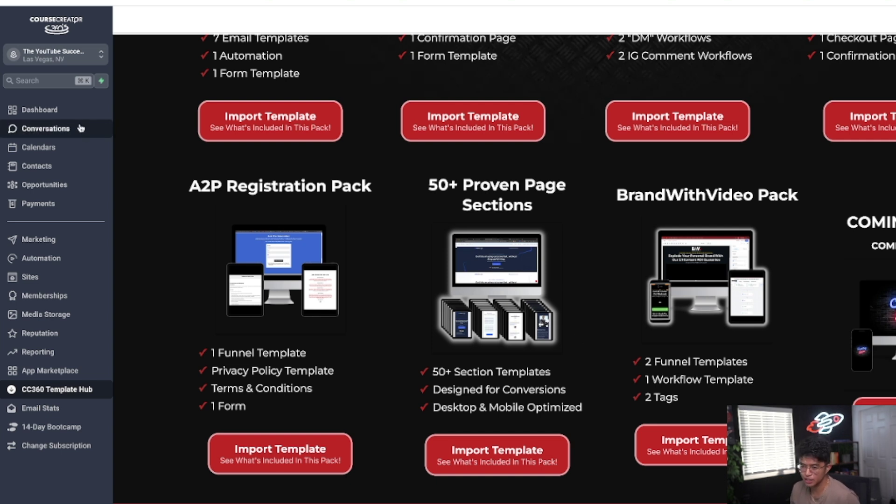
left_click(68, 116)
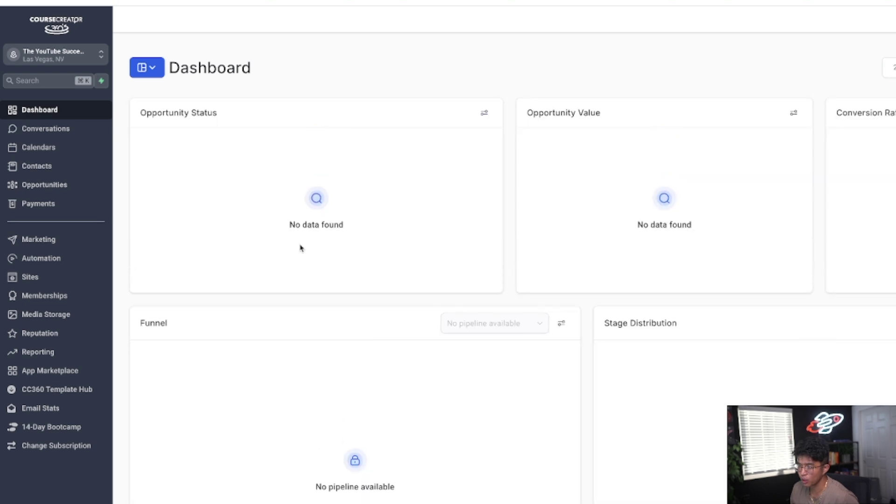
scroll(424, 260, "down", 2)
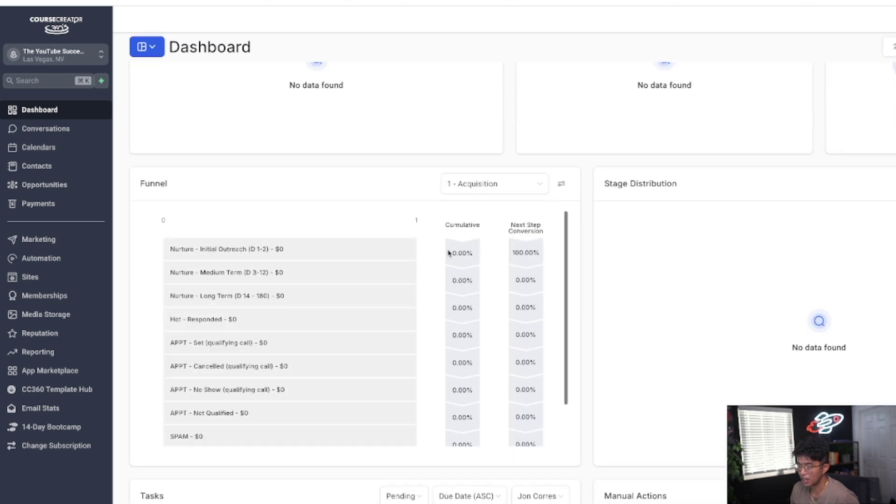
scroll(697, 265, "down", 3)
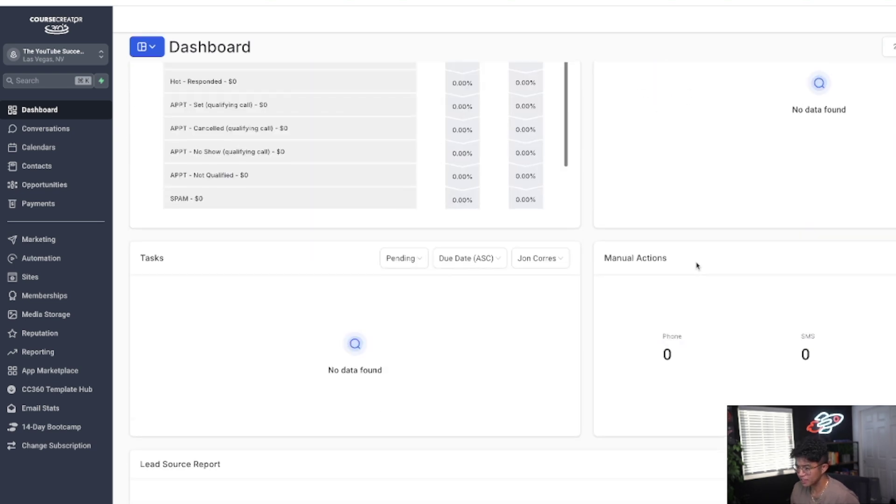
scroll(696, 266, "up", 4)
scroll(696, 266, "up", 1)
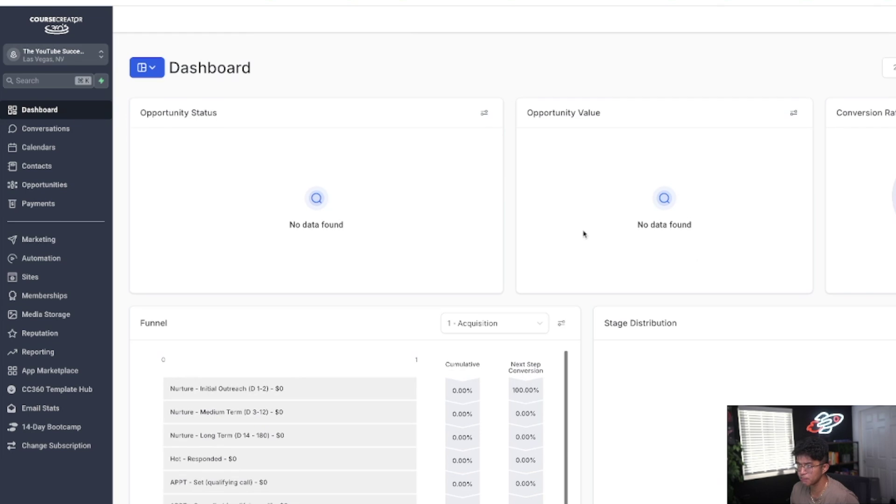
Move from the dashboard widgets into the Conversations inbox of Instagram DMs.
left_click(51, 135)
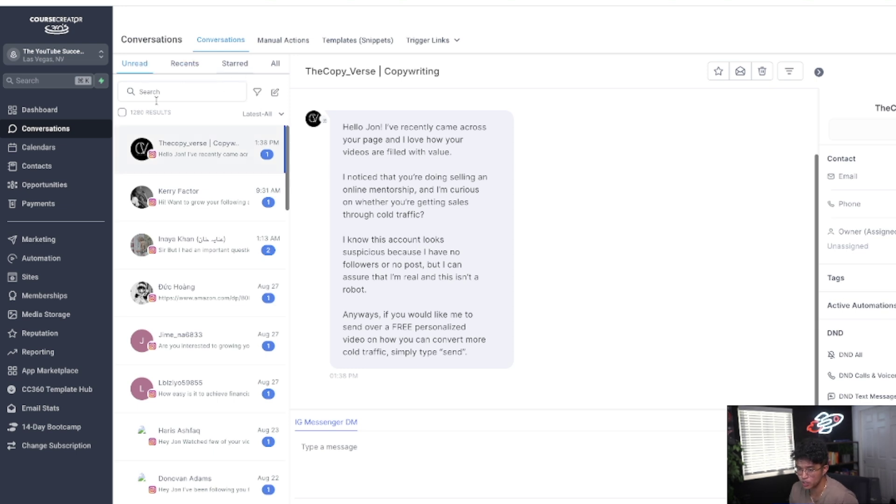
Leave the conversations inbox for the Calendars week view of Aug 25–31, 2024.
left_click(26, 149)
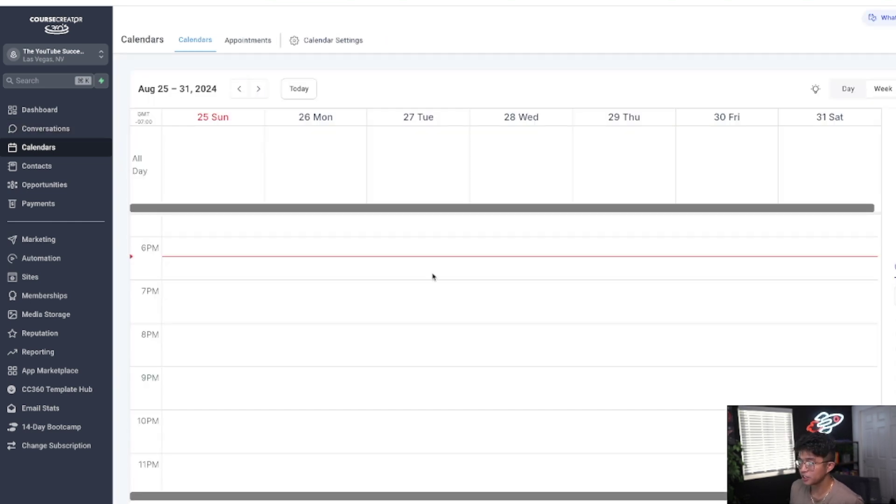
scroll(564, 350, "up", 2)
scroll(564, 349, "up", 2)
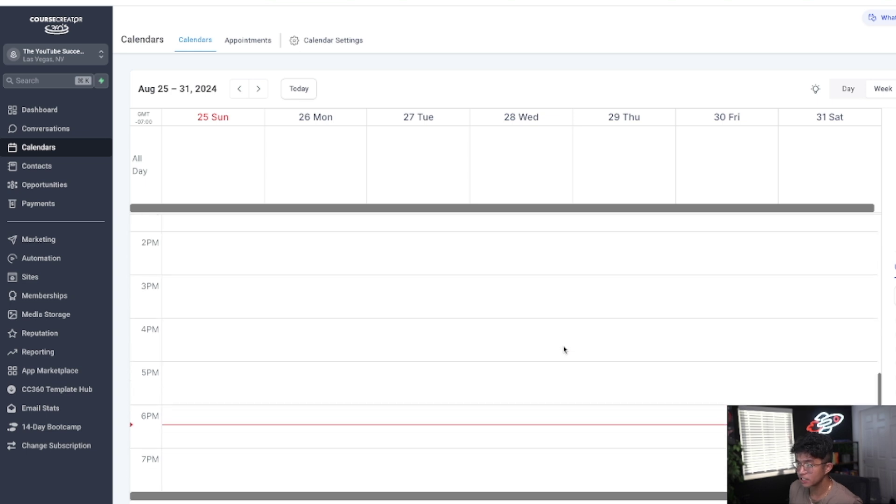
scroll(564, 349, "up", 3)
scroll(565, 350, "up", 1)
scroll(736, 310, "up", 1)
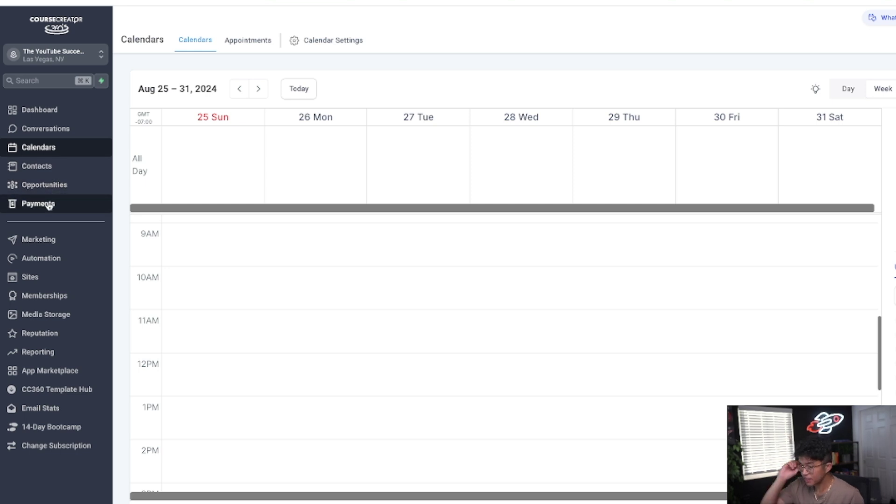
Glance at the Marketing Social Planner, then show the Automation Workflow List folders.
left_click(54, 246)
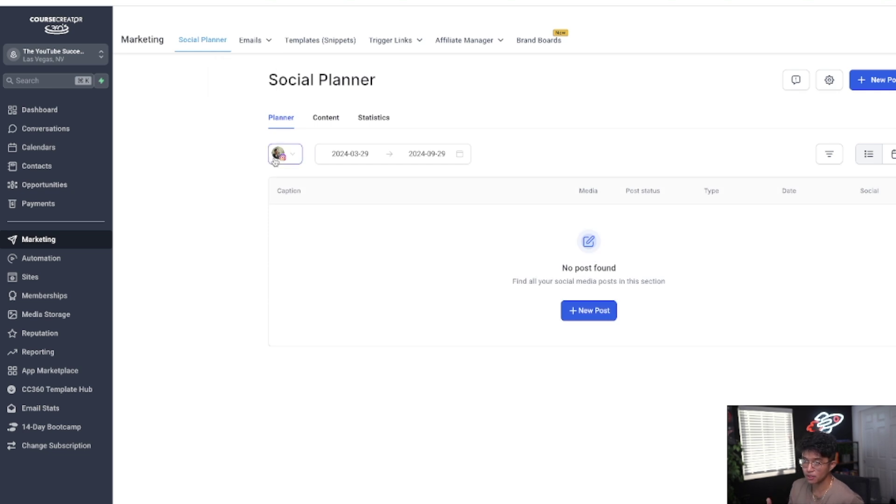
left_click(62, 265)
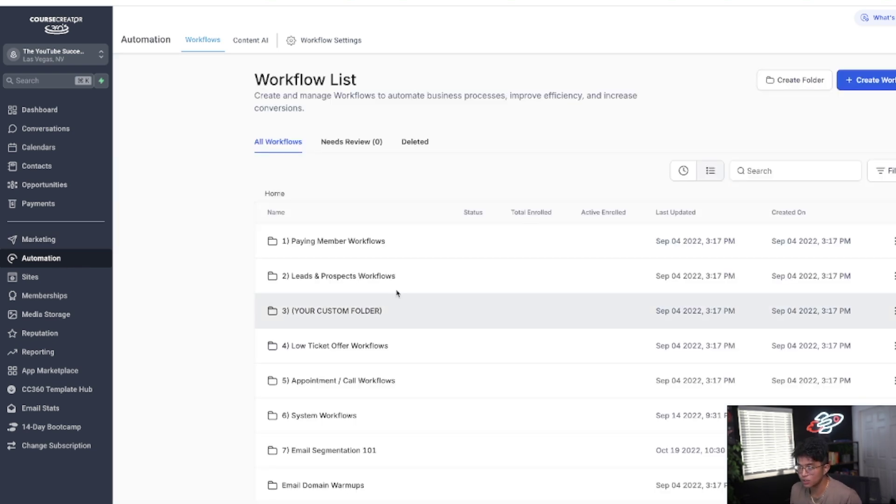
scroll(328, 294, "down", 1)
scroll(330, 295, "up", 1)
scroll(335, 309, "up", 1)
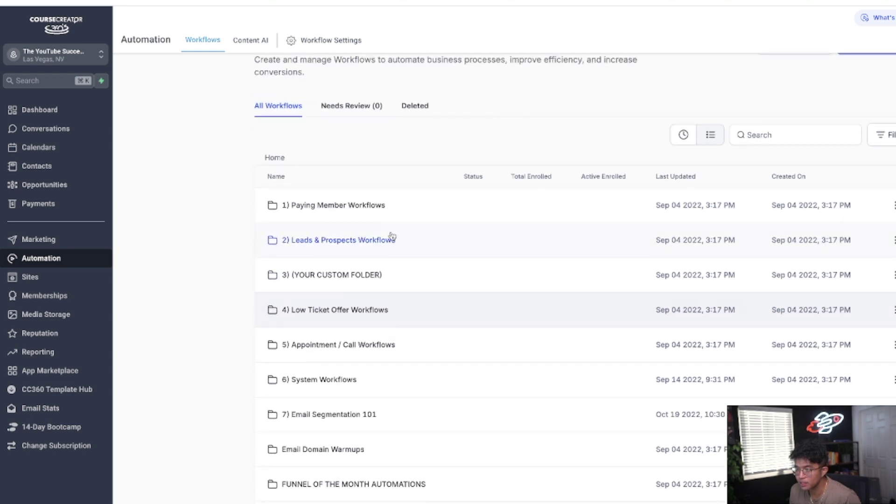
Review the YSS - CPM eBook nurture workflow in Leads & Prospects, then move to the Funnels list.
left_click(358, 241)
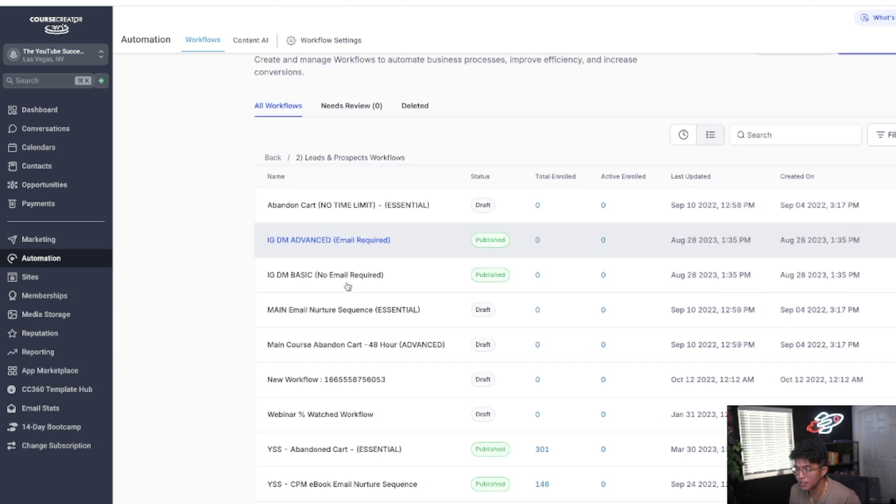
scroll(348, 288, "down", 1)
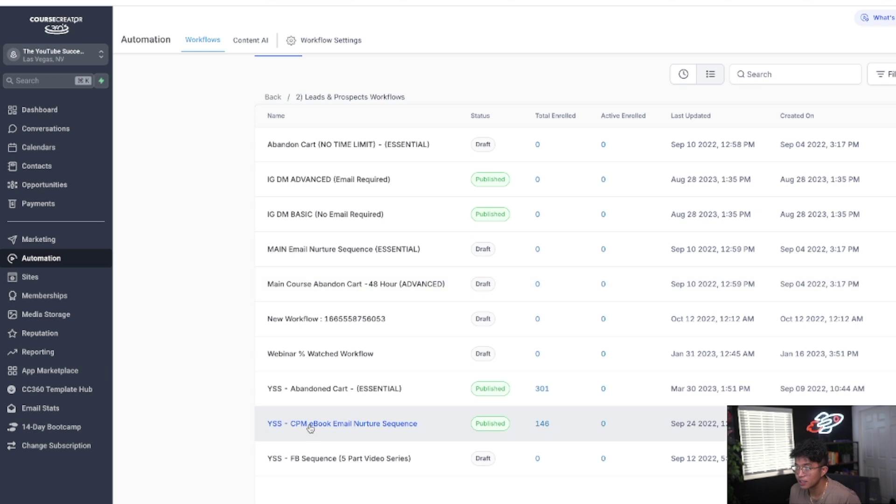
left_click(309, 428)
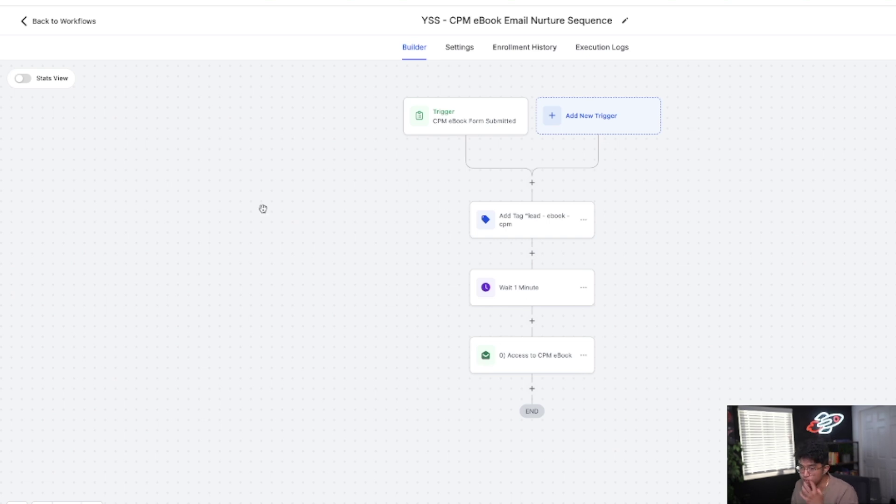
left_click(39, 22)
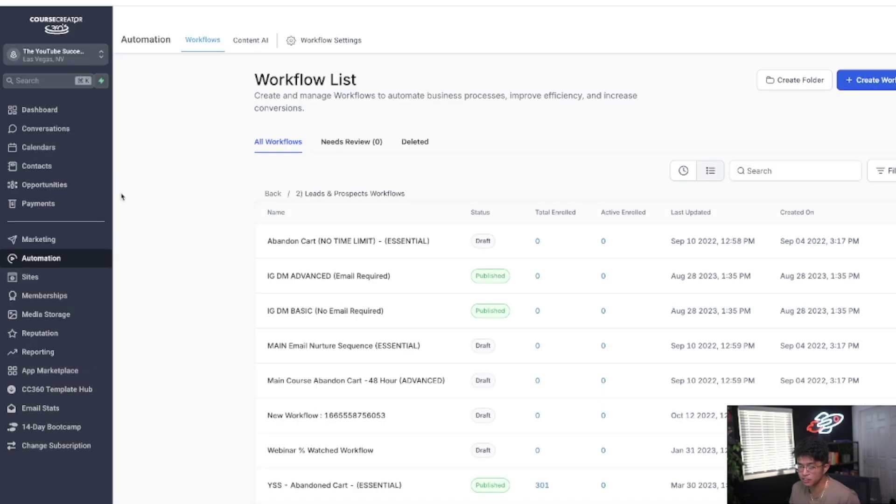
left_click(41, 288)
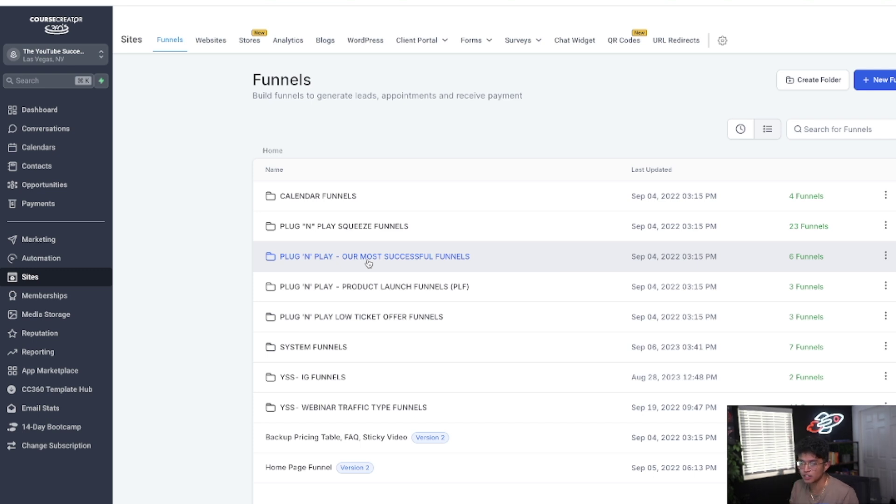
Check the Websites list under Sites, then show the Memberships courses dashboard.
left_click(211, 40)
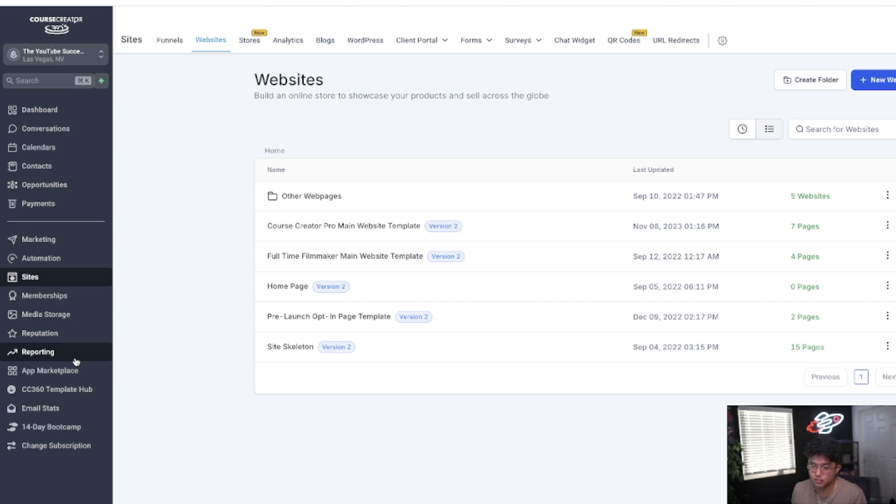
left_click(68, 300)
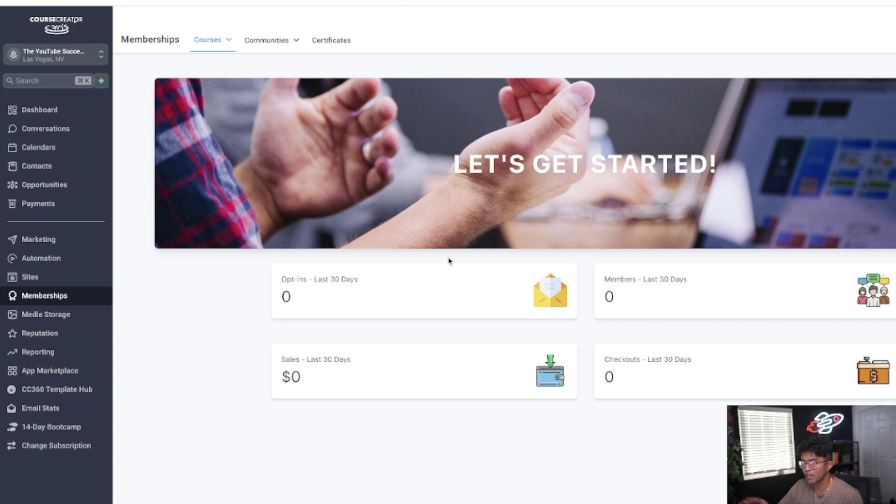
left_click(215, 53)
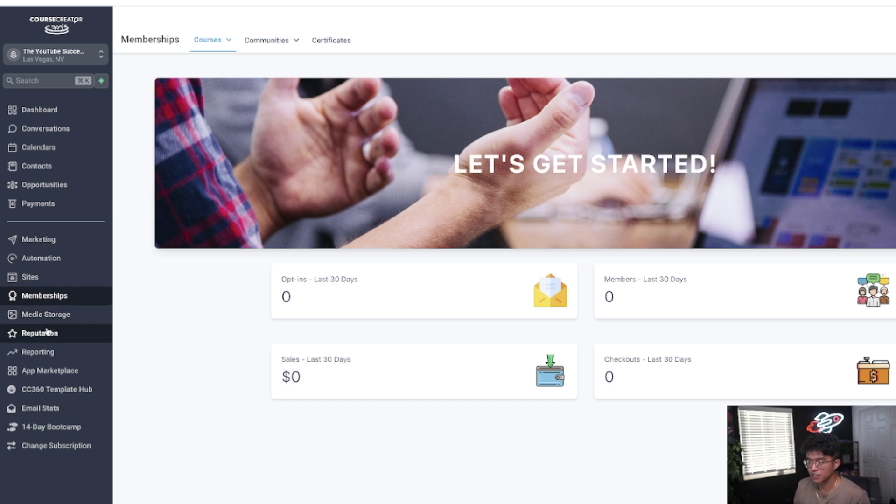
left_click(47, 332)
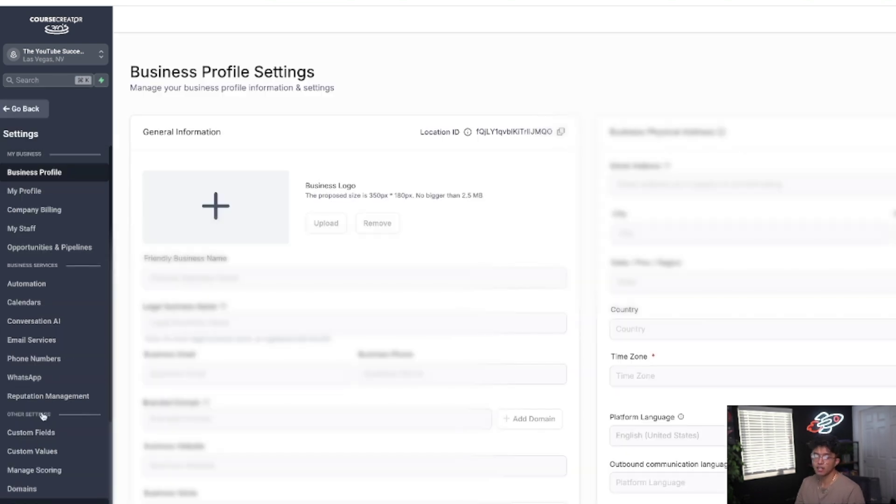
Return from Business Profile settings to the Reputation Overview of invites and reviews.
left_click(33, 109)
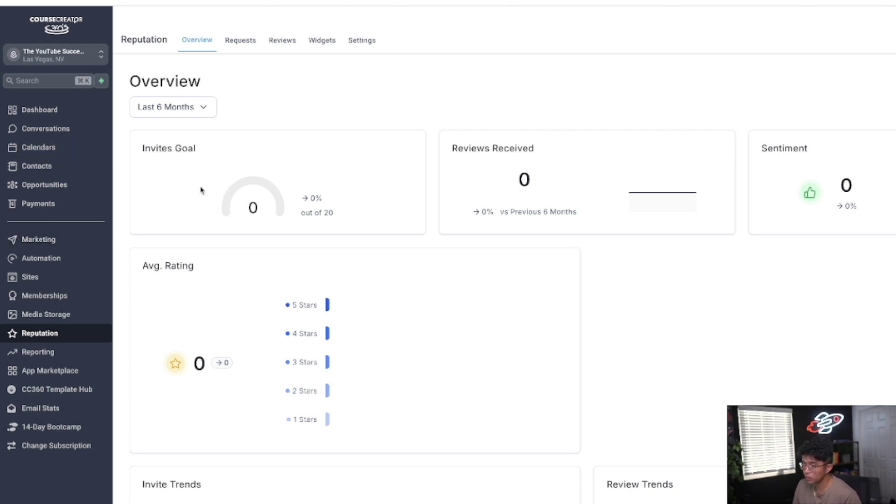
Revisit the CC360 Template Hub and 14-Day Bootcamp before the Stripe billing page.
left_click(49, 394)
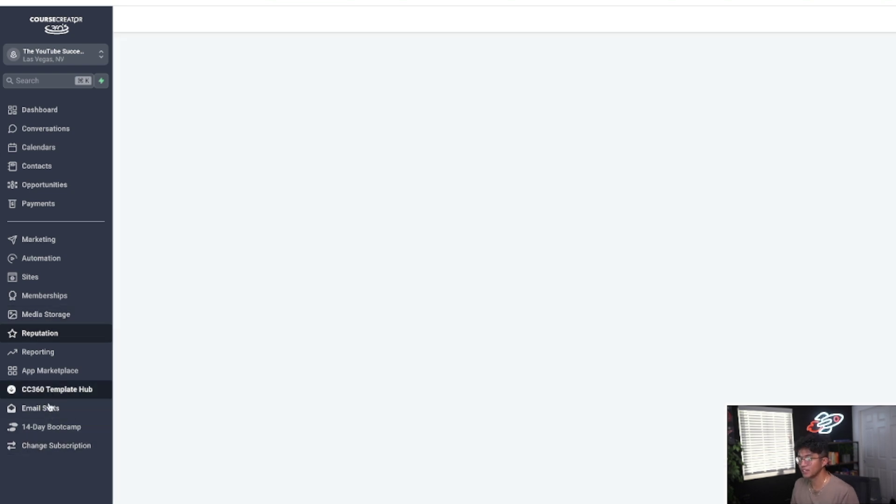
left_click(36, 429)
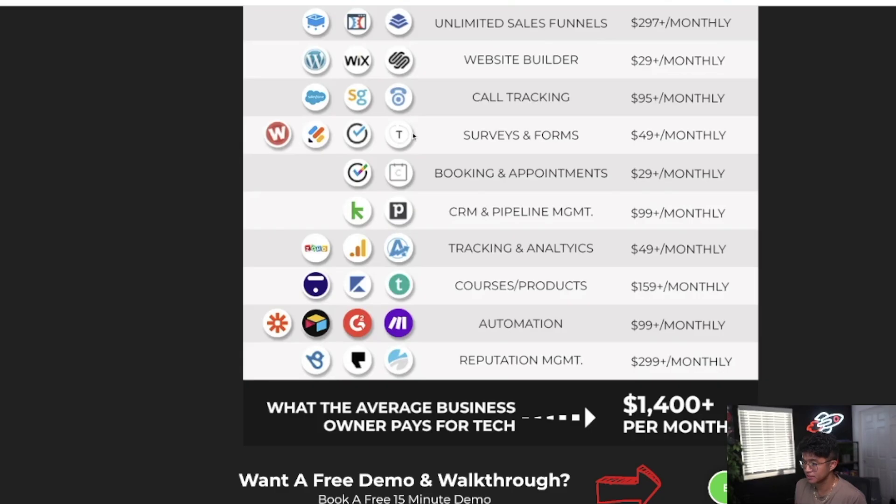
scroll(413, 136, "up", 3)
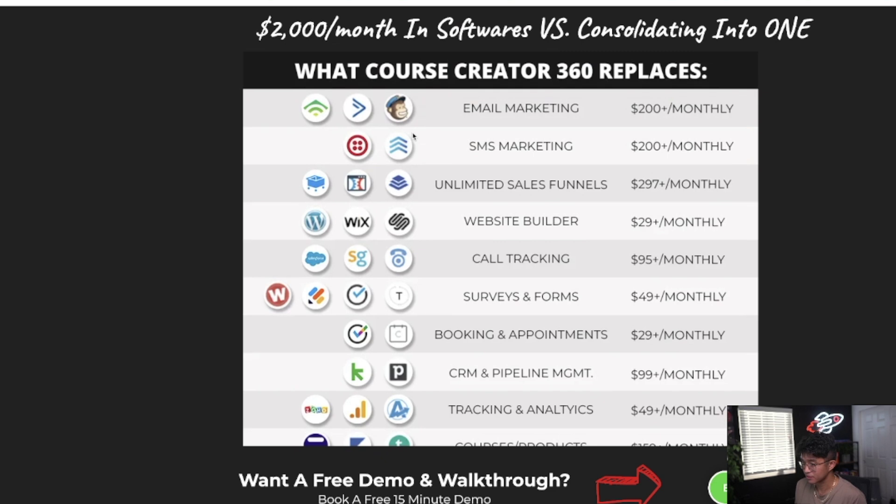
scroll(414, 136, "down", 1)
scroll(413, 136, "up", 1)
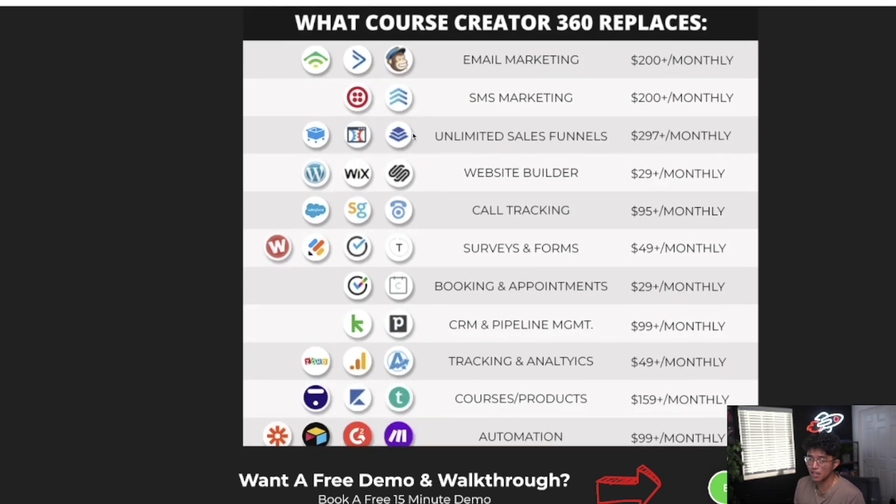
scroll(523, 183, "up", 2)
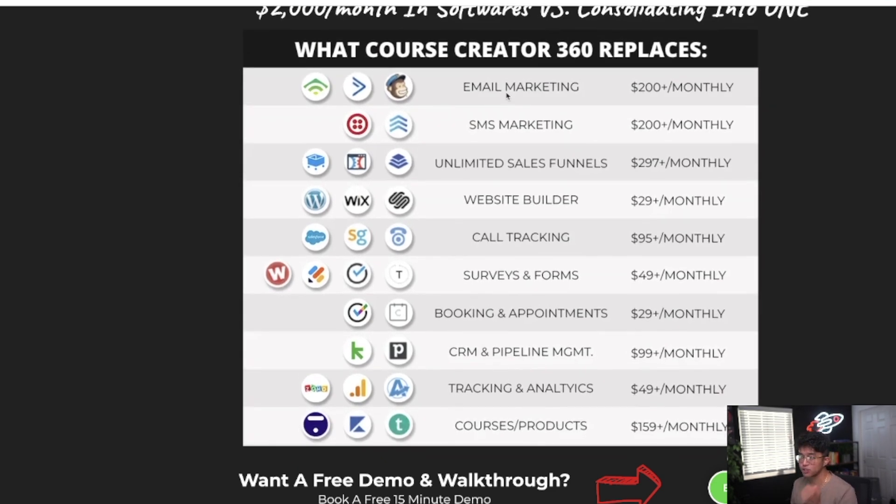
scroll(485, 130, "down", 4)
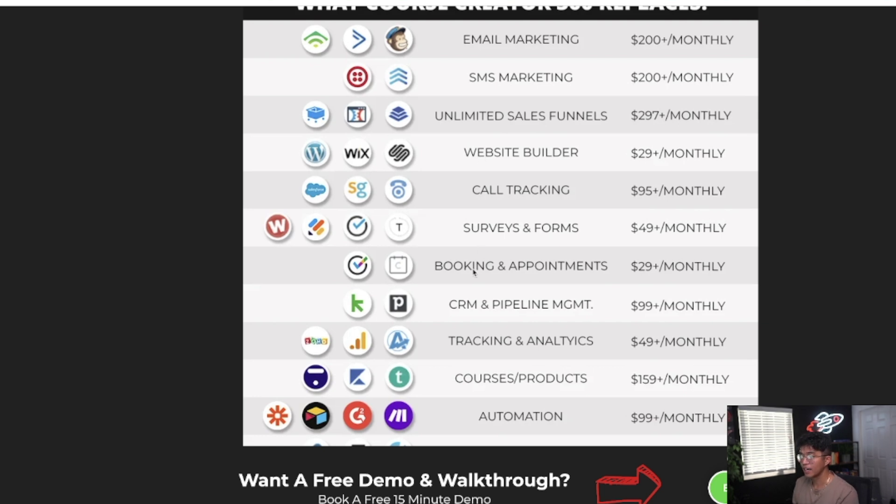
scroll(464, 303, "down", 4)
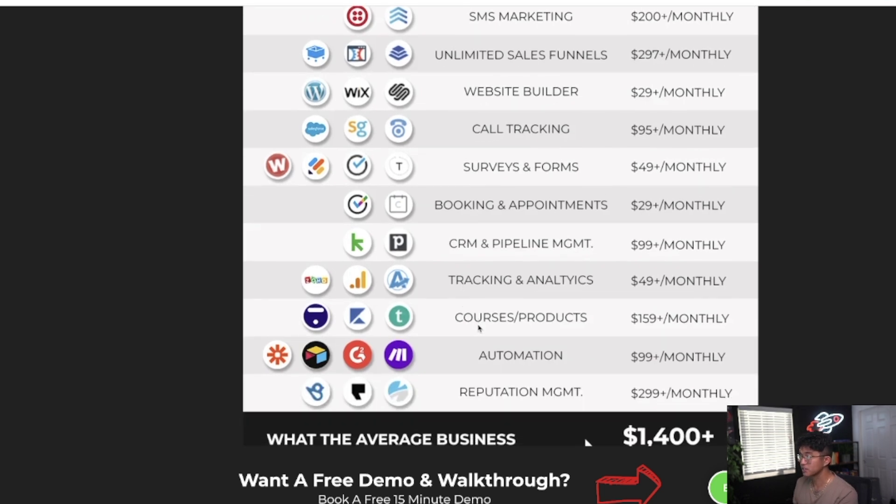
scroll(479, 329, "up", 5)
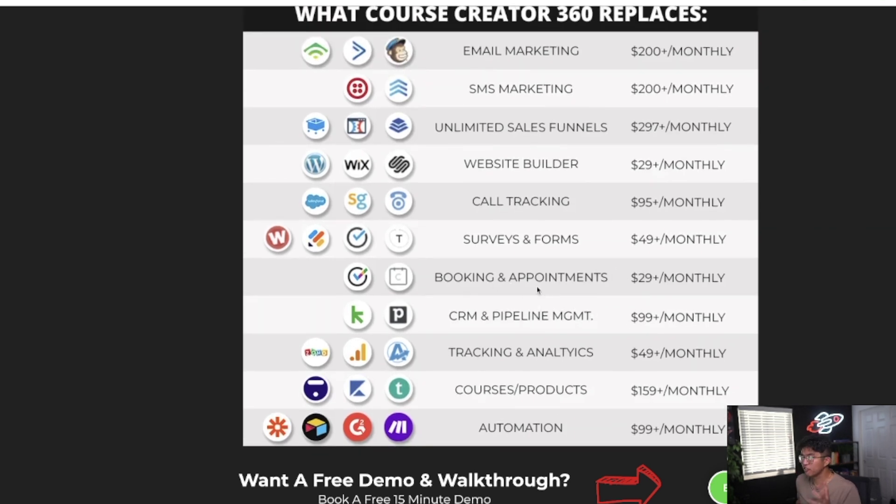
scroll(538, 290, "down", 5)
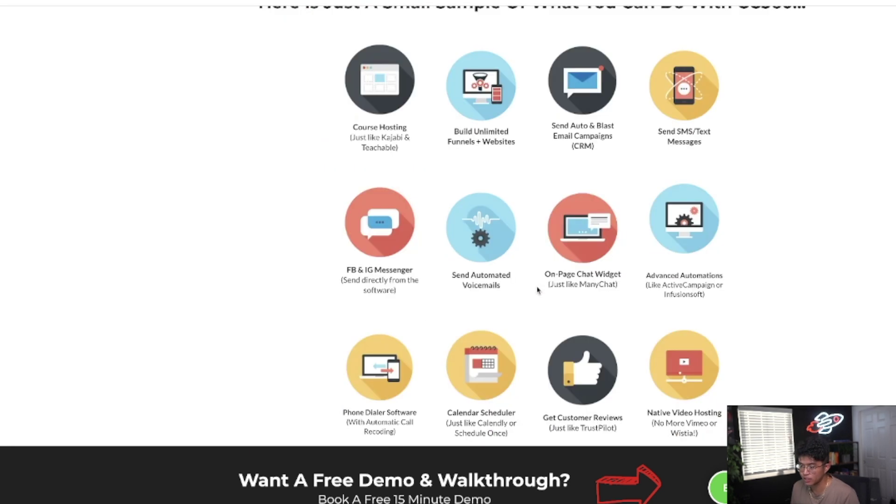
scroll(538, 290, "down", 5)
scroll(538, 290, "down", 5)
scroll(537, 290, "down", 5)
scroll(537, 290, "down", 3)
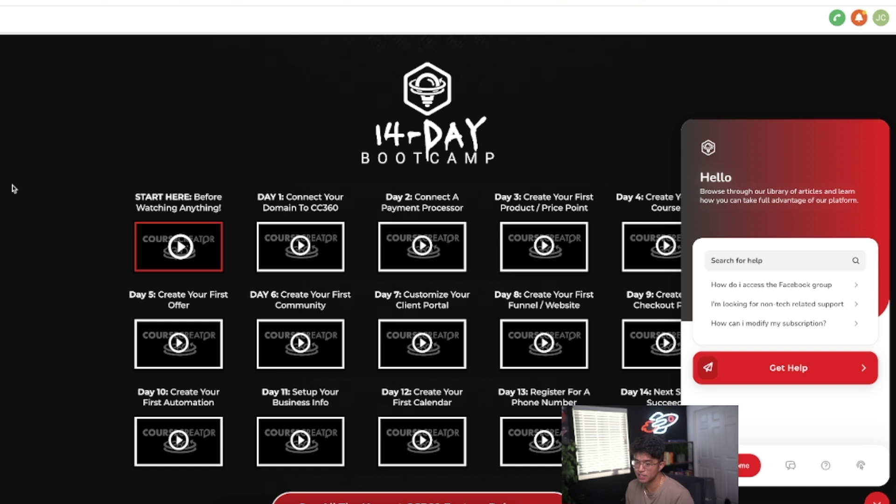
left_click(34, 136)
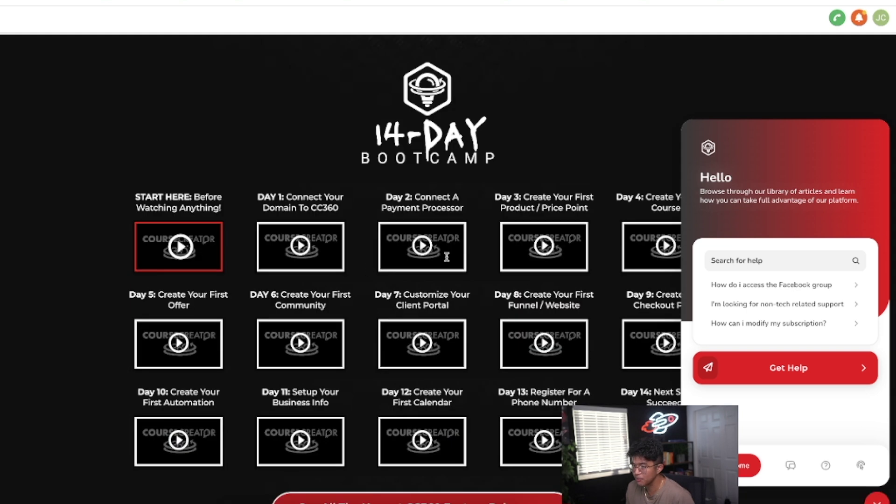
scroll(447, 258, "down", 2)
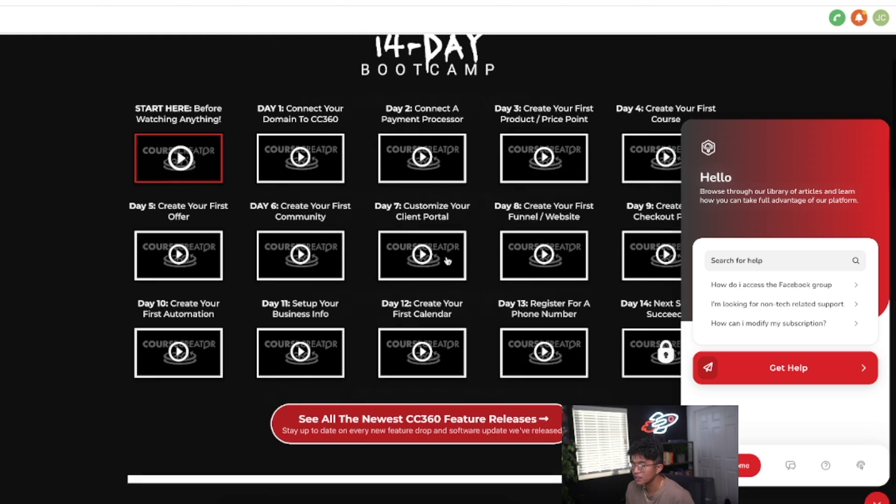
scroll(446, 261, "up", 1)
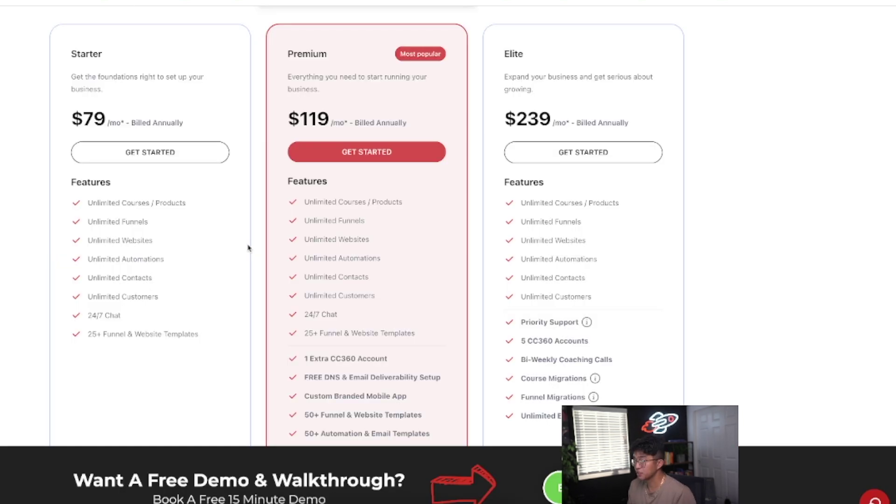
scroll(248, 248, "up", 1)
scroll(411, 222, "down", 2)
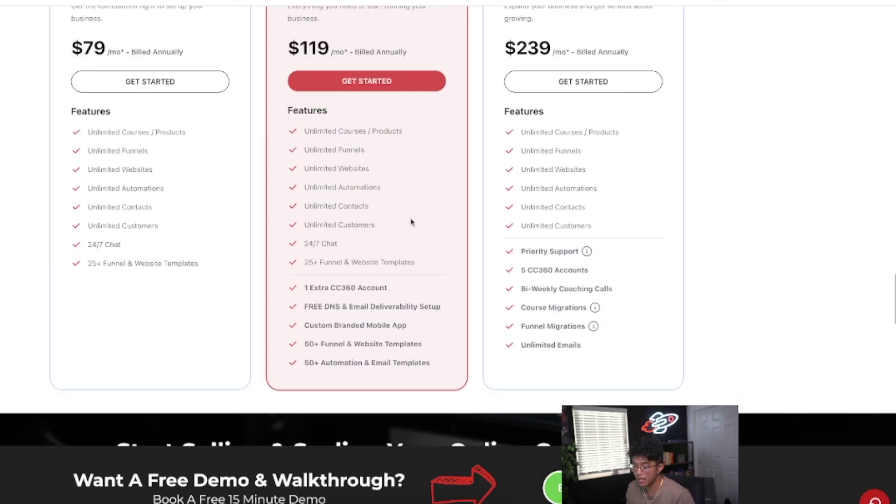
scroll(337, 283, "down", 1)
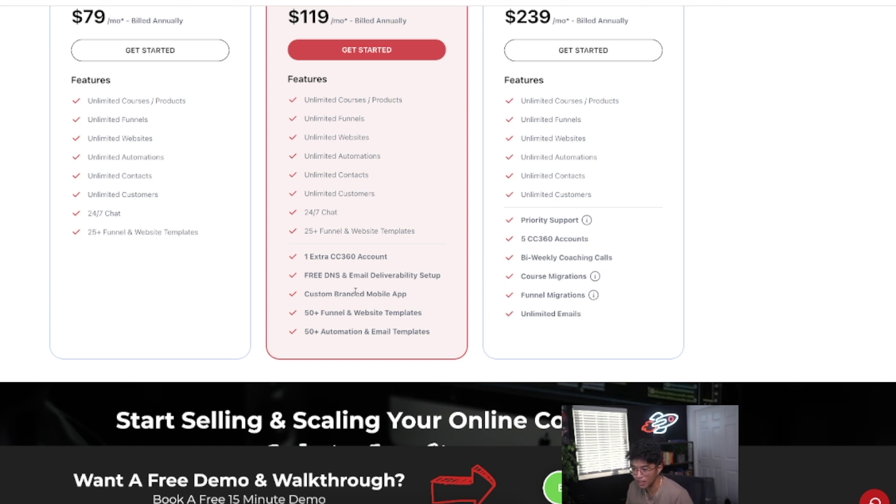
Highlight the Premium plan's 'FREE DNS & Email Deliverability Setup' perk among the plan features.
triple_click(328, 276)
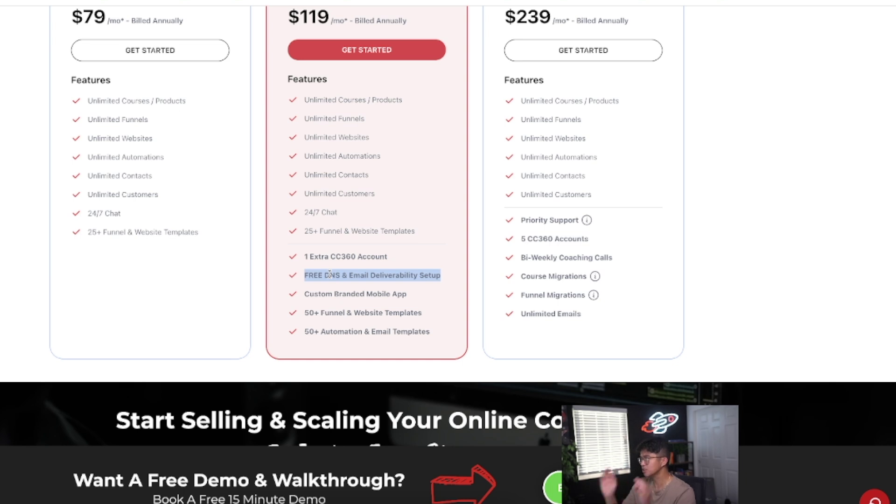